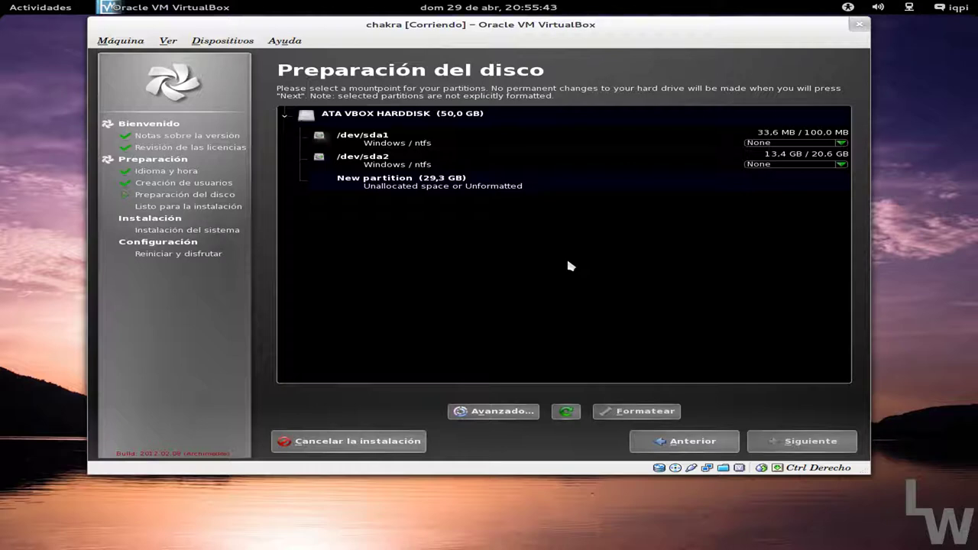
# - Examine the ATA VBOX HARDDISK, its two NTFS partitions and the unallocated space in the installer's disk preparation page
pyautogui.click(463, 114)
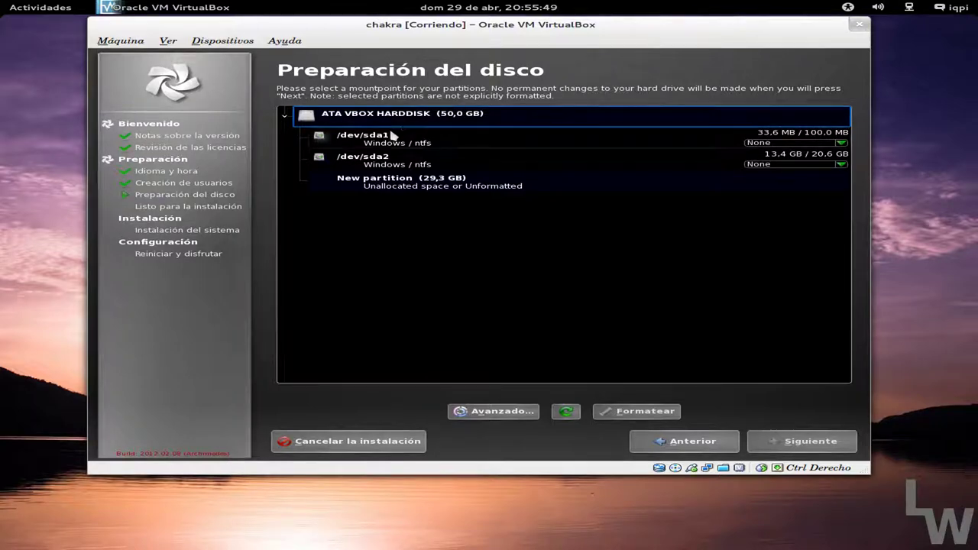
pyautogui.click(408, 140)
pyautogui.click(408, 160)
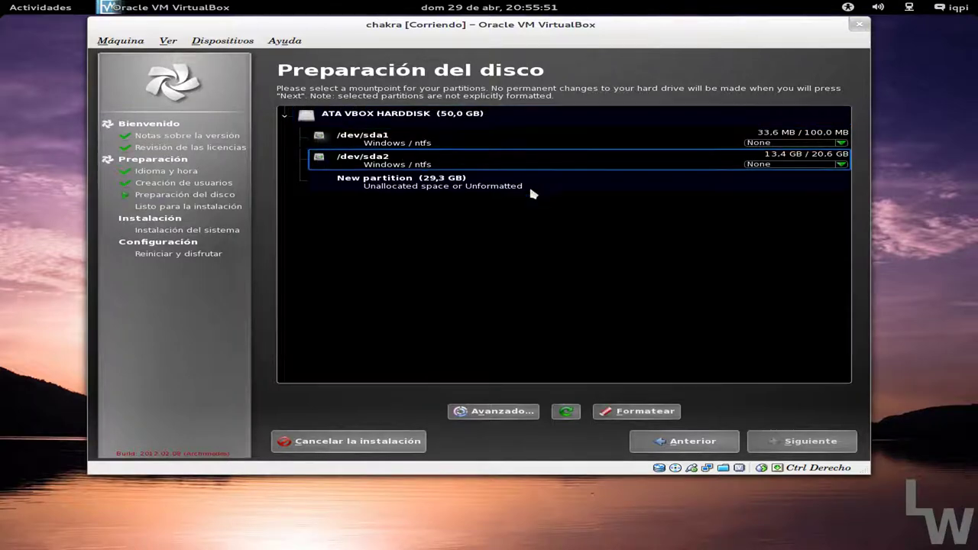
pyautogui.click(420, 188)
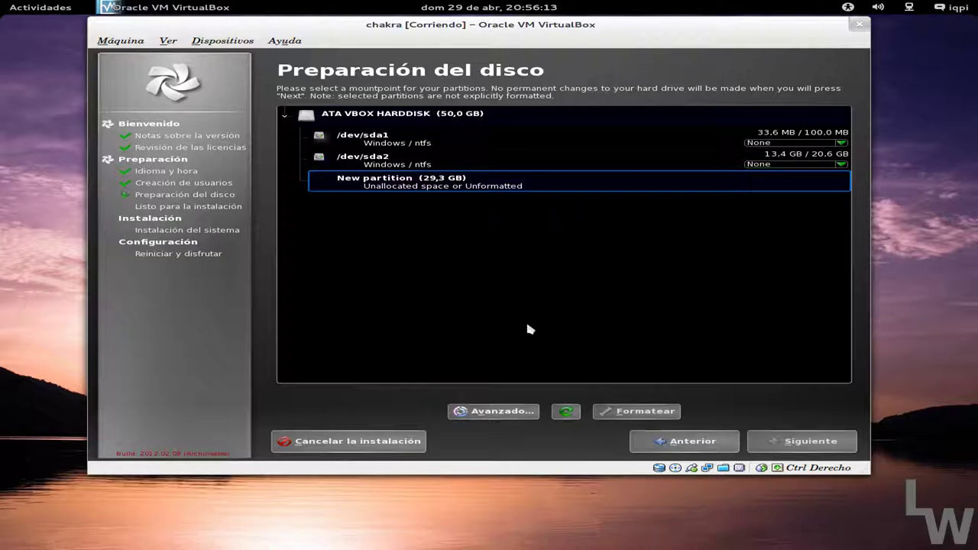
# - Open the advanced partition manager from the installer and display the partition layout of /dev/sda
pyautogui.click(519, 412)
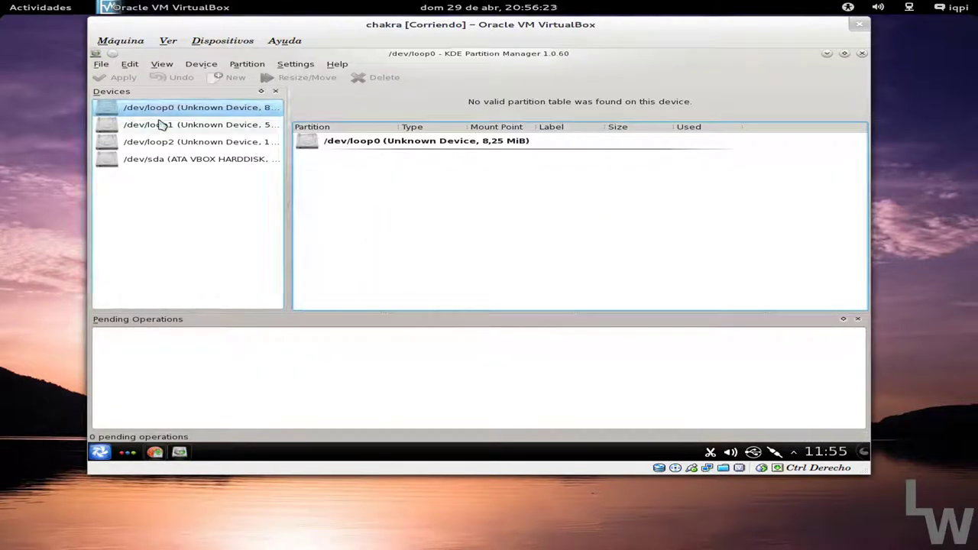
pyautogui.click(159, 162)
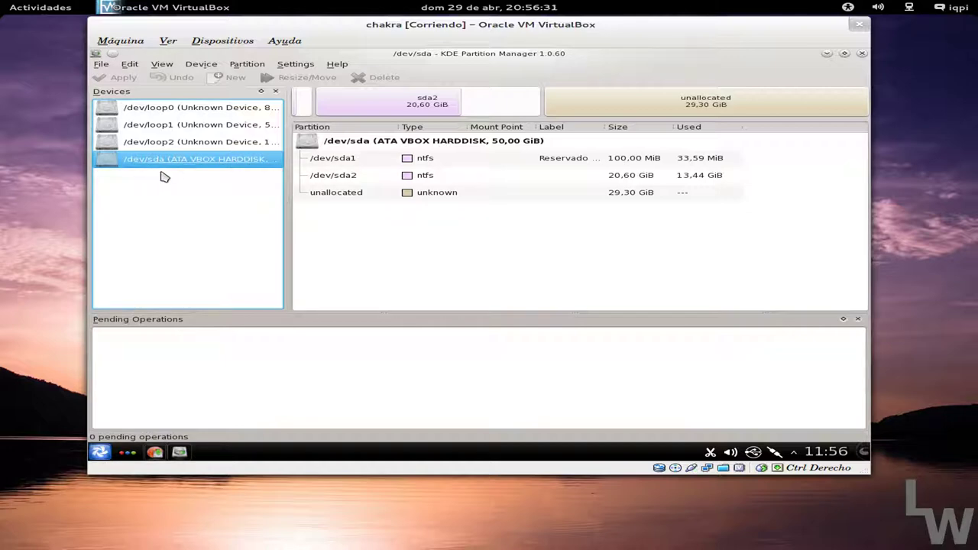
pyautogui.click(412, 286)
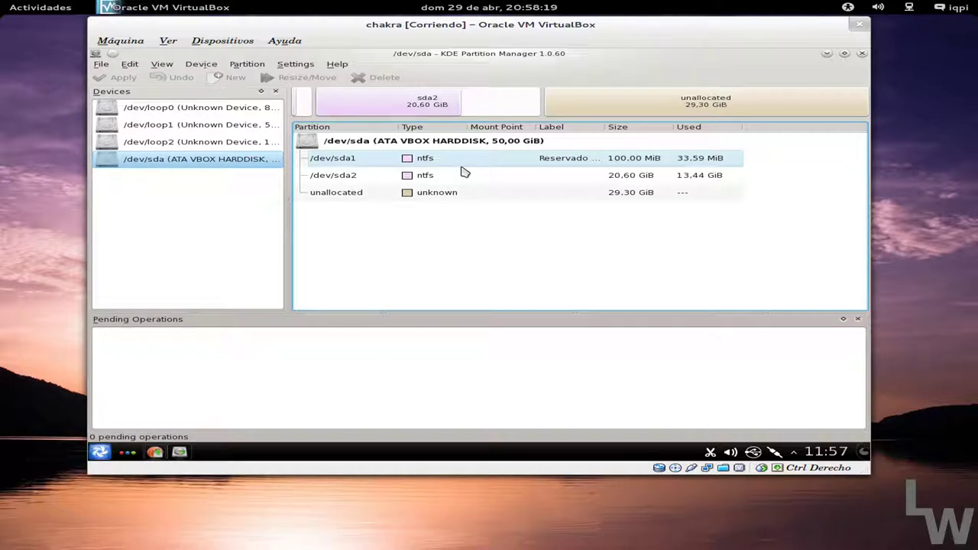
# - Create an extended partition that takes up all the unallocated space on /dev/sda
pyautogui.click(514, 194)
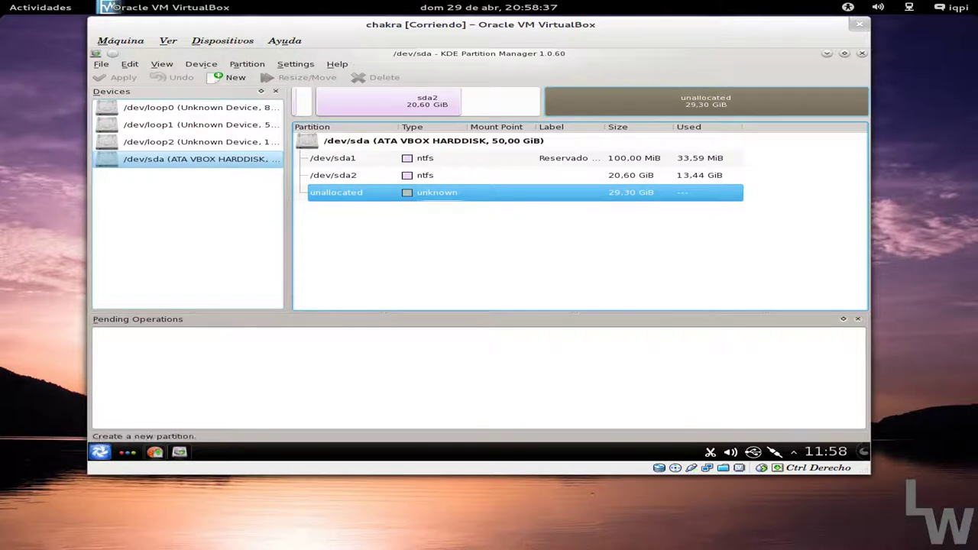
pyautogui.click(233, 78)
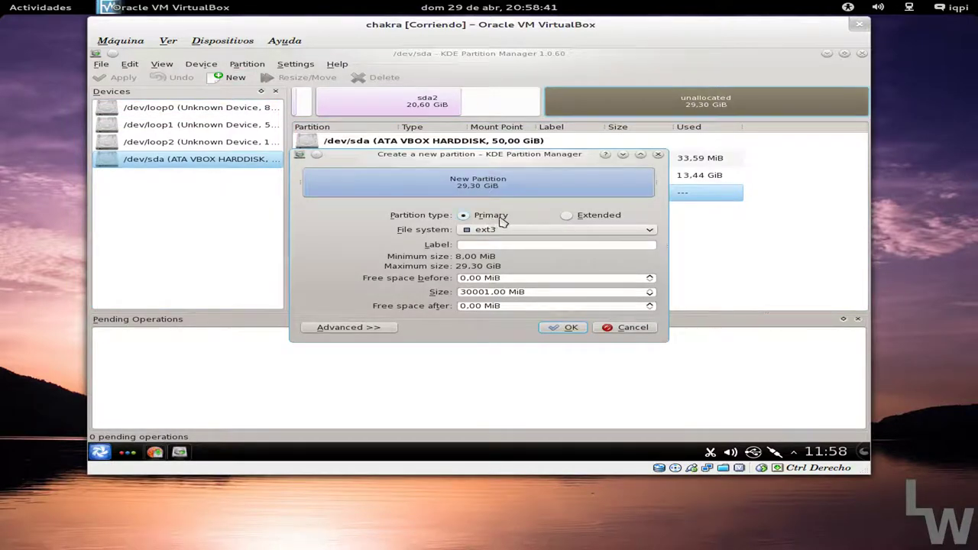
pyautogui.click(571, 217)
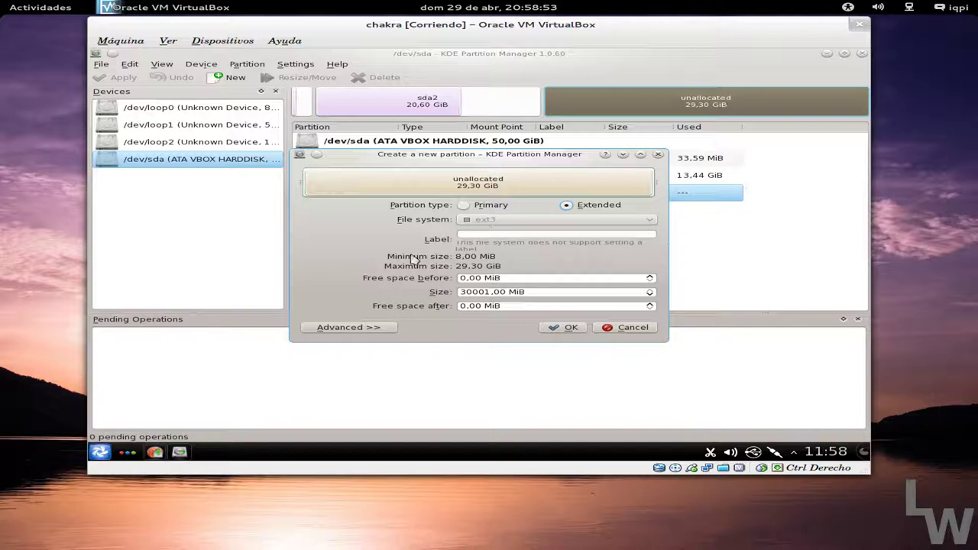
pyautogui.click(486, 292)
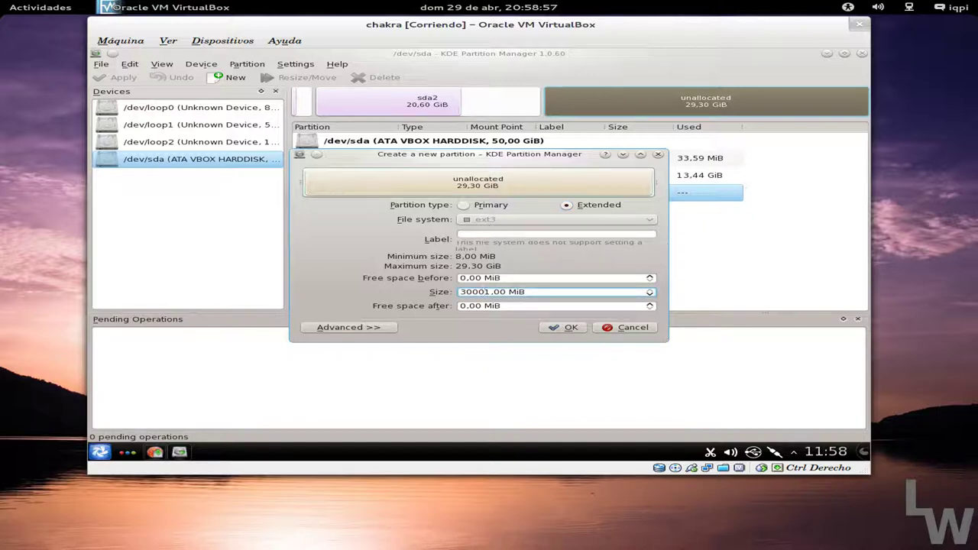
pyautogui.click(563, 327)
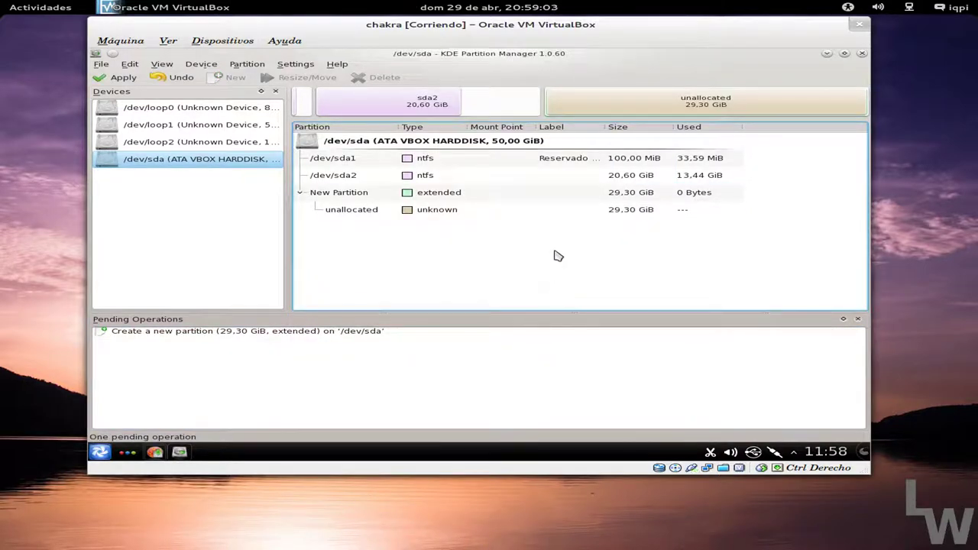
# - Create a logical ext4 partition of 15000 MiB in the unallocated space inside the extended partition
pyautogui.click(447, 191)
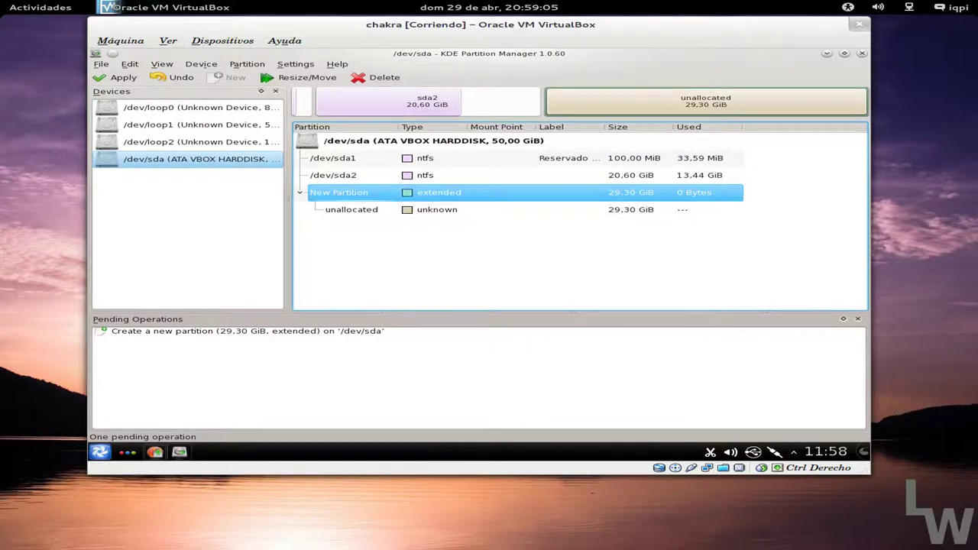
pyautogui.click(325, 209)
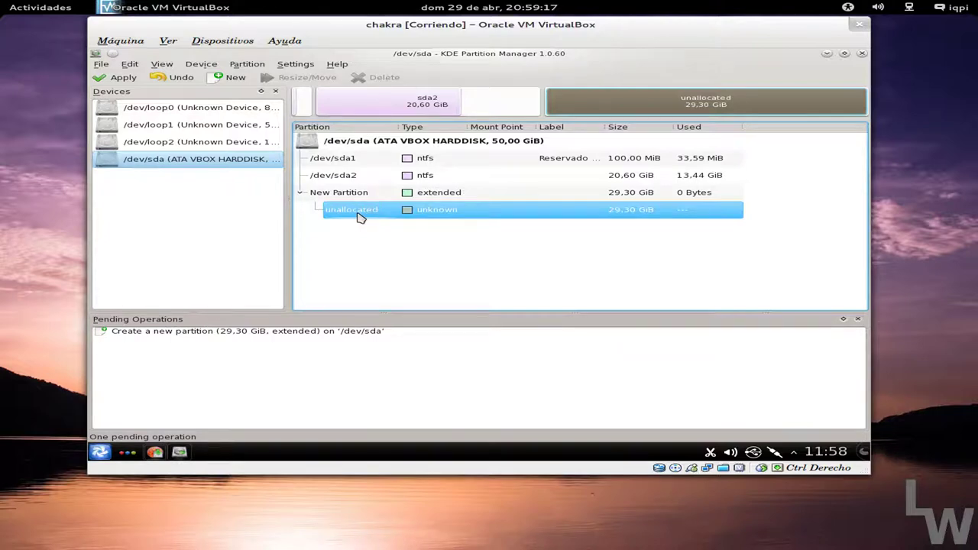
pyautogui.click(601, 197)
pyautogui.click(588, 210)
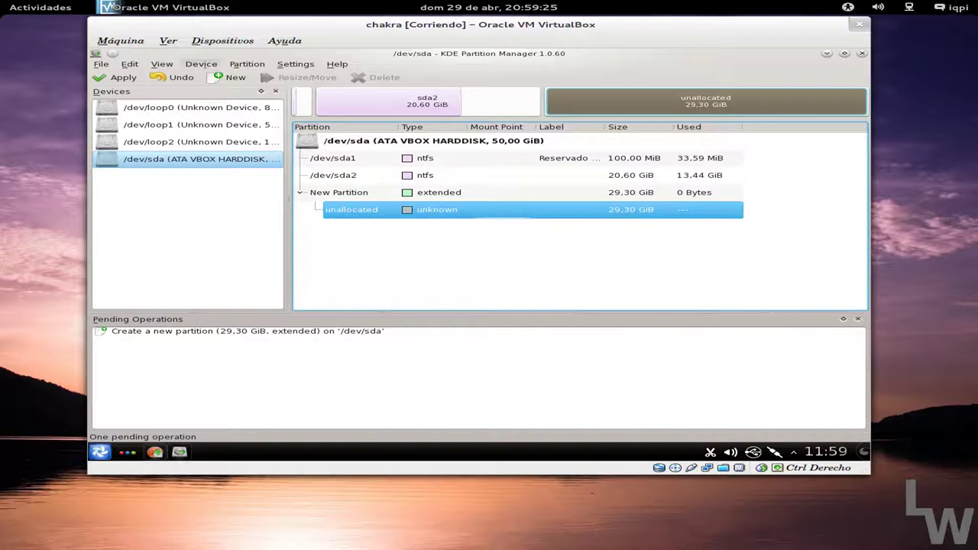
pyautogui.click(233, 79)
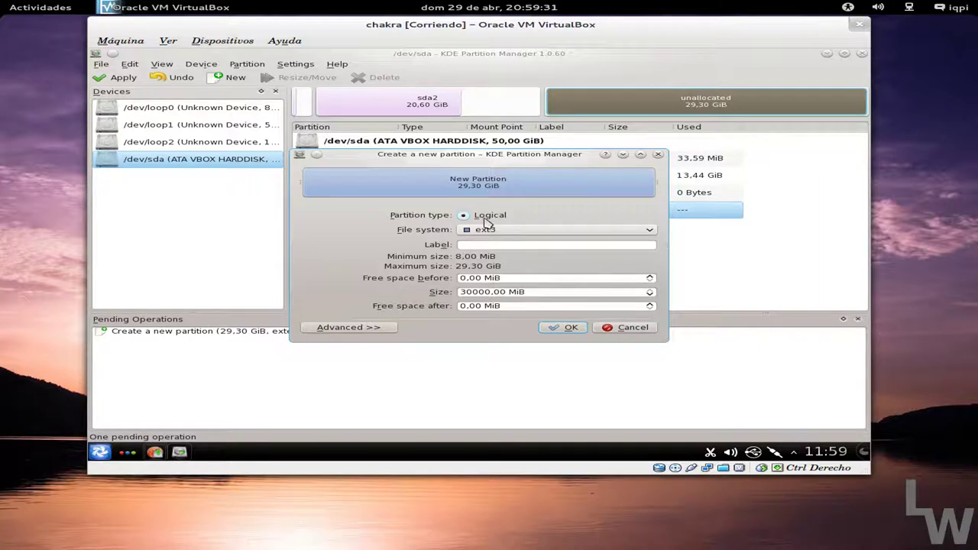
pyautogui.click(507, 232)
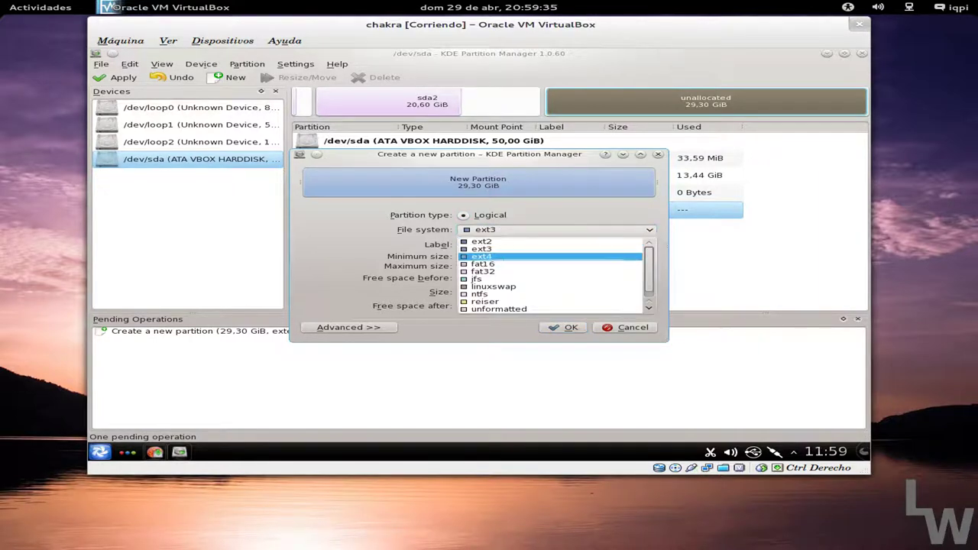
pyautogui.click(503, 258)
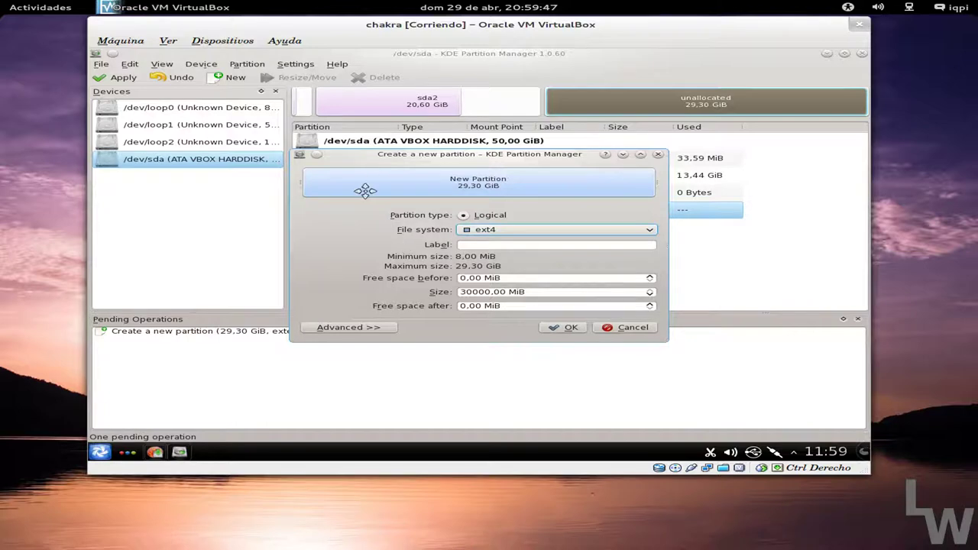
pyautogui.doubleClick(463, 291)
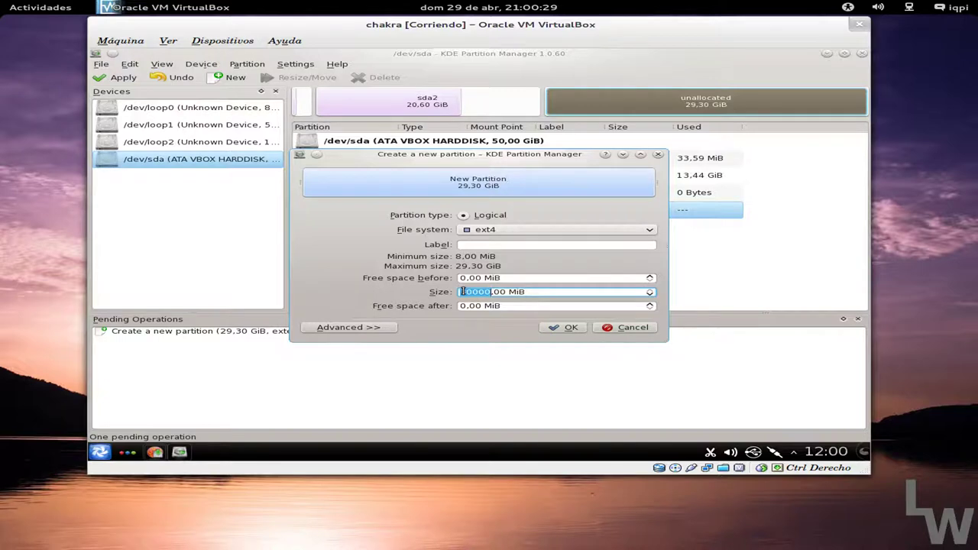
pyautogui.write('15000')
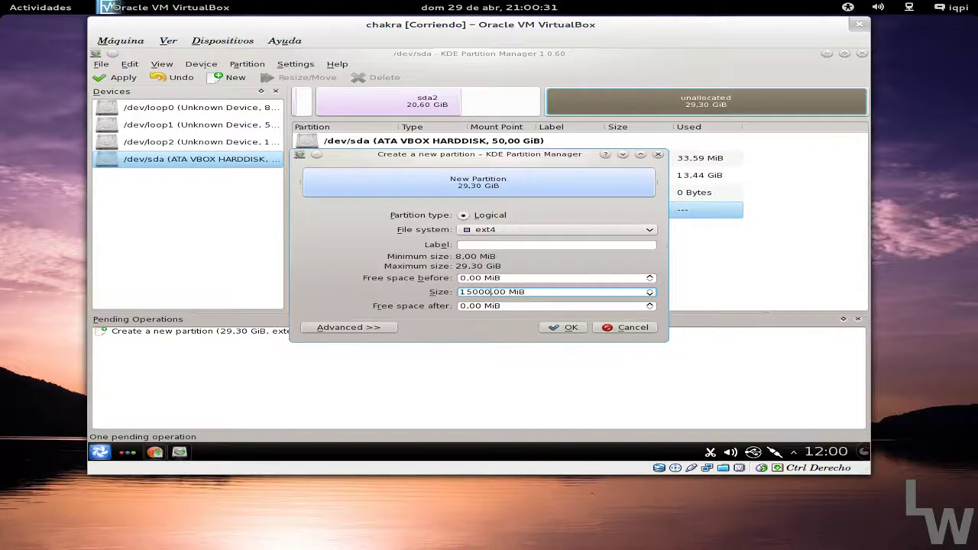
pyautogui.click(581, 327)
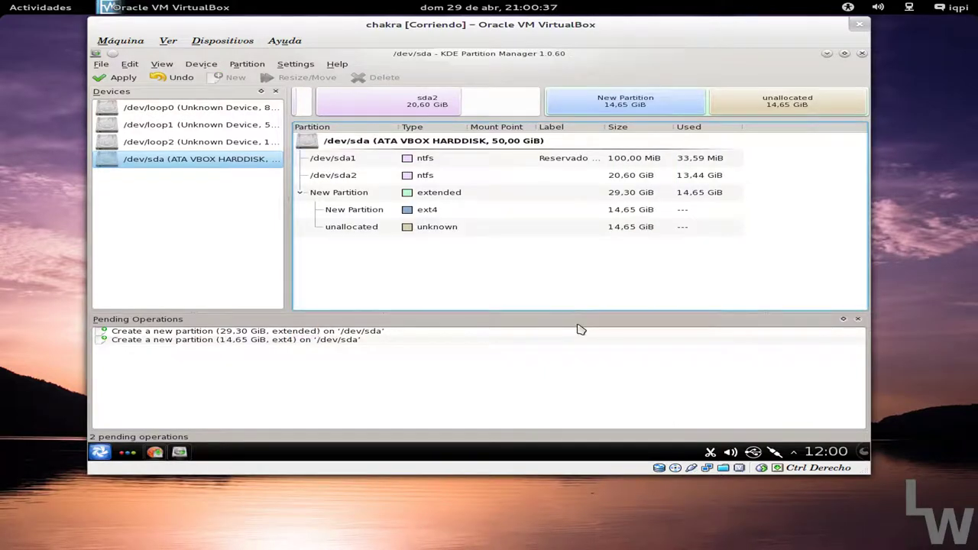
# - Create a second logical ext4 partition of 14000 MiB in the unallocated space left inside the extended partition
pyautogui.click(420, 227)
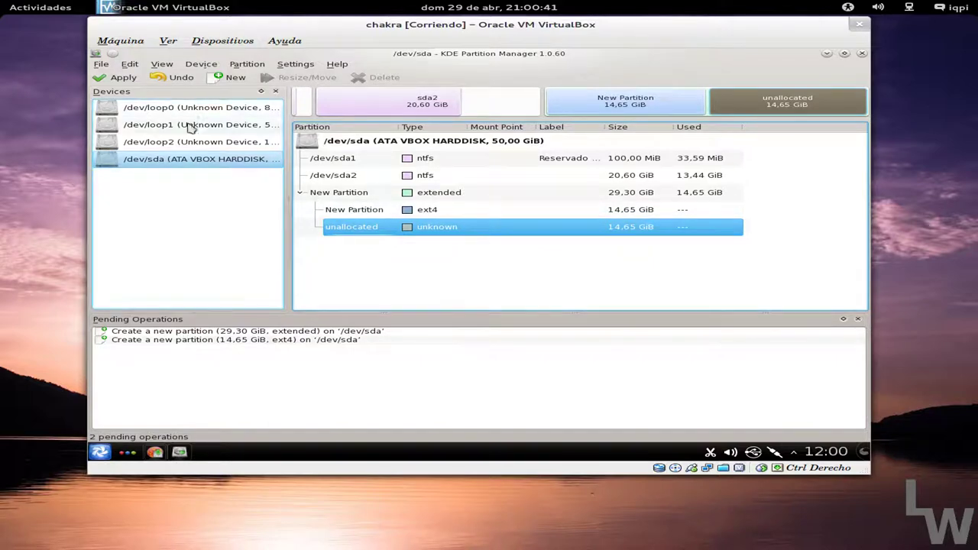
pyautogui.click(229, 78)
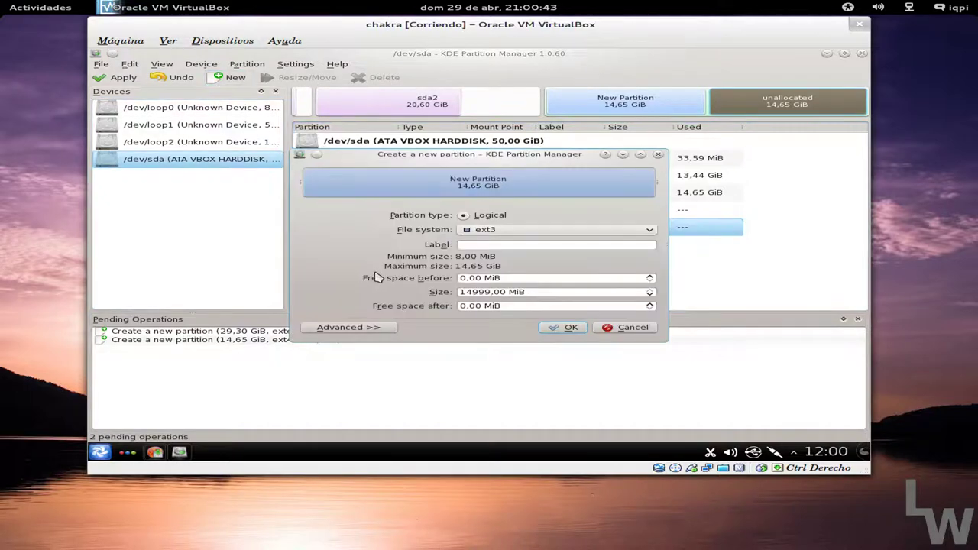
pyautogui.click(494, 232)
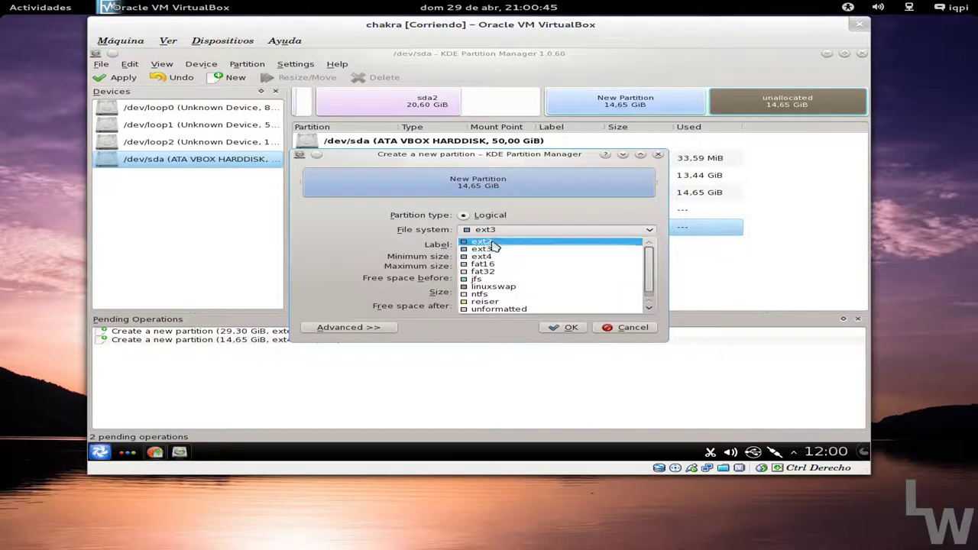
pyautogui.click(485, 256)
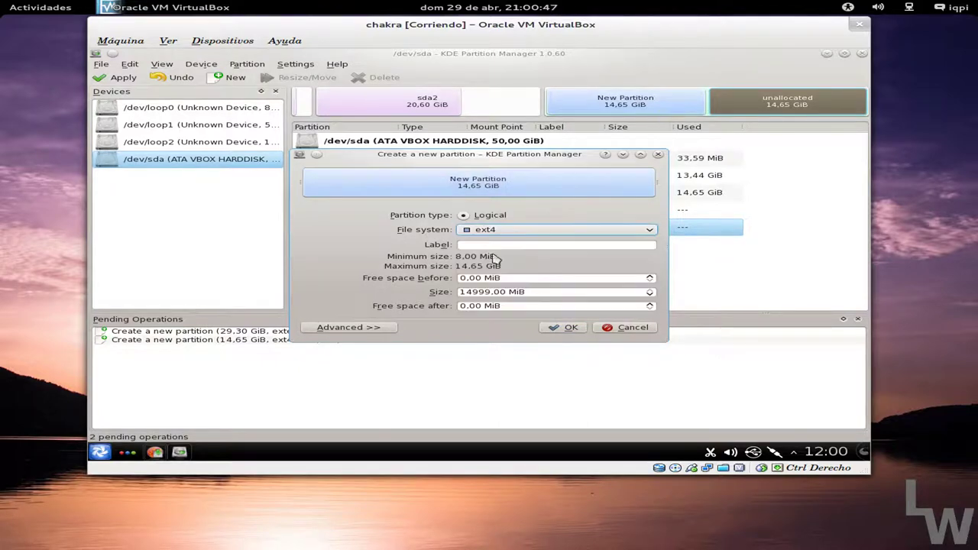
pyautogui.click(469, 291)
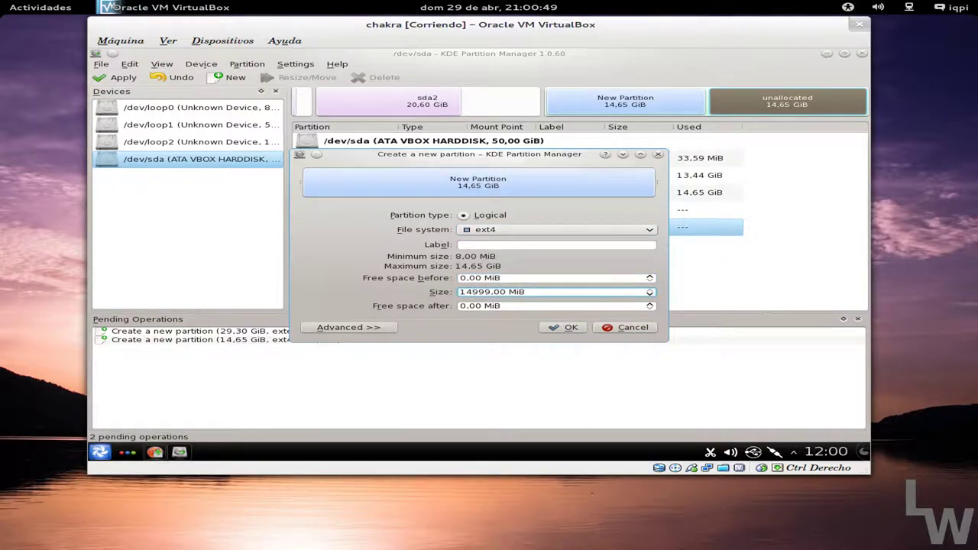
pyautogui.press('Right')
pyautogui.press('Right')
pyautogui.hotkey('shift', 'Right')
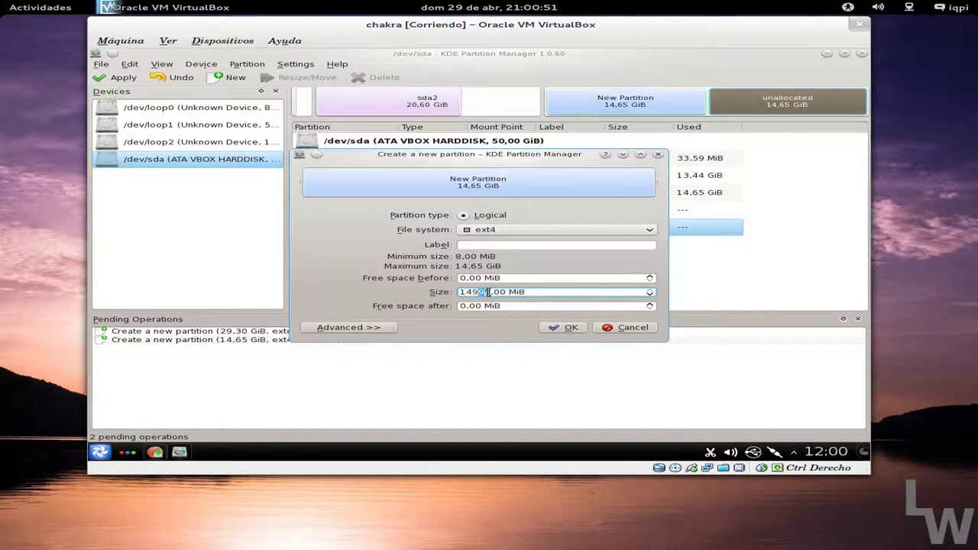
pyautogui.press('Right')
pyautogui.hotkey('shift', 'Home')
pyautogui.write('100')
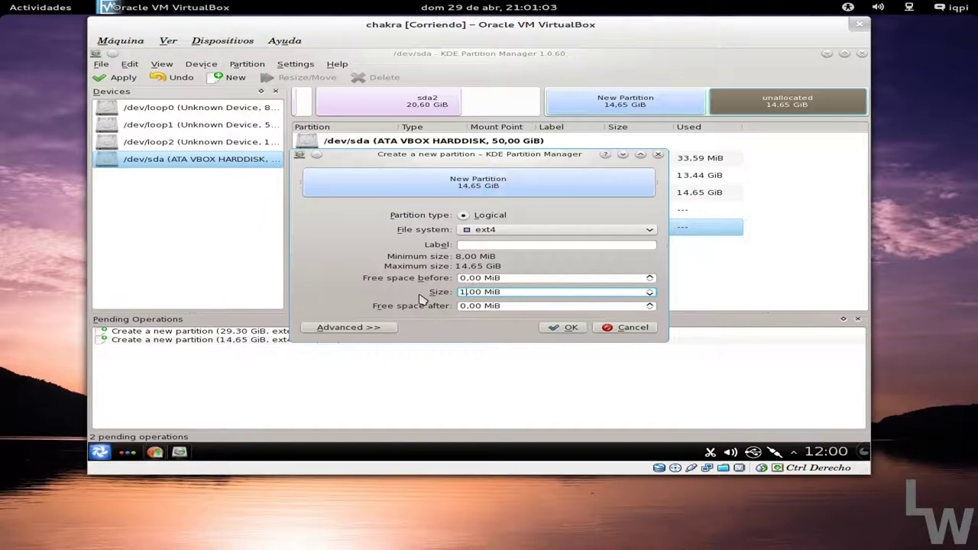
pyautogui.press('BackSpace')
pyautogui.press('BackSpace')
pyautogui.write('4000')
pyautogui.click(571, 328)
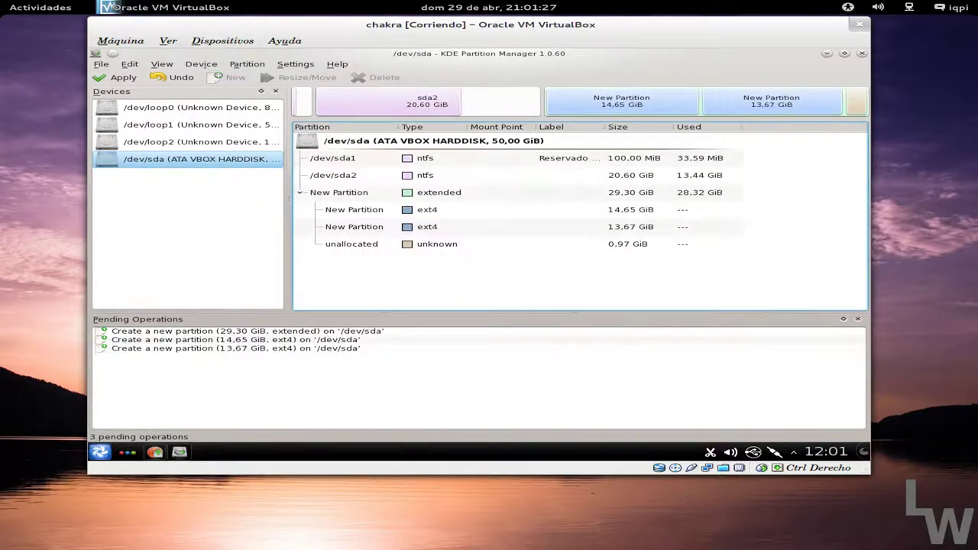
# - Create a logical linuxswap partition that fills the remaining unallocated space inside the extended partition
pyautogui.click(431, 246)
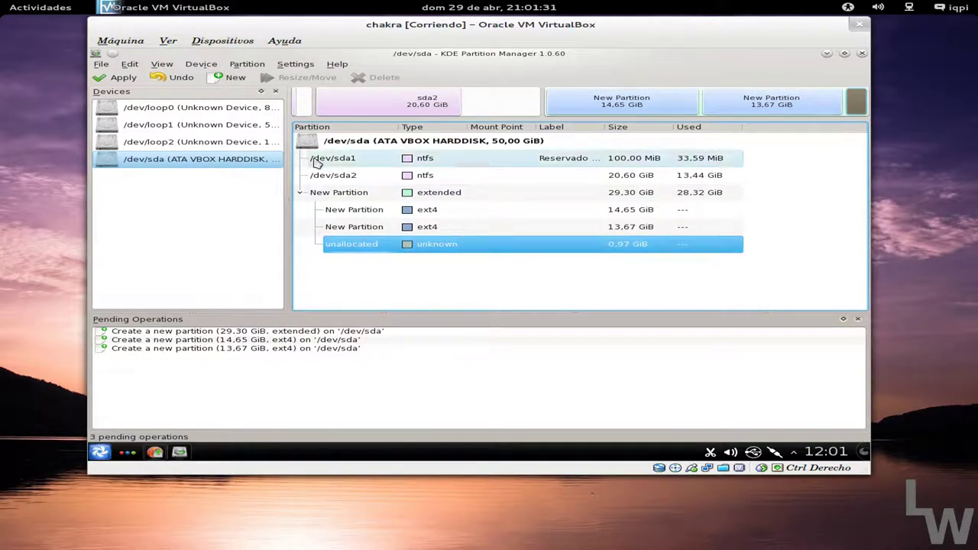
pyautogui.click(231, 77)
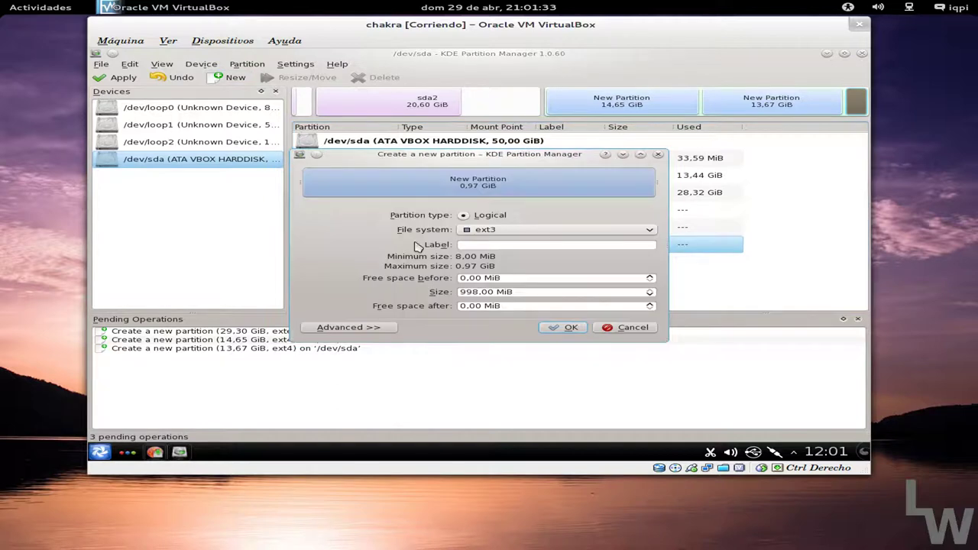
pyautogui.click(458, 229)
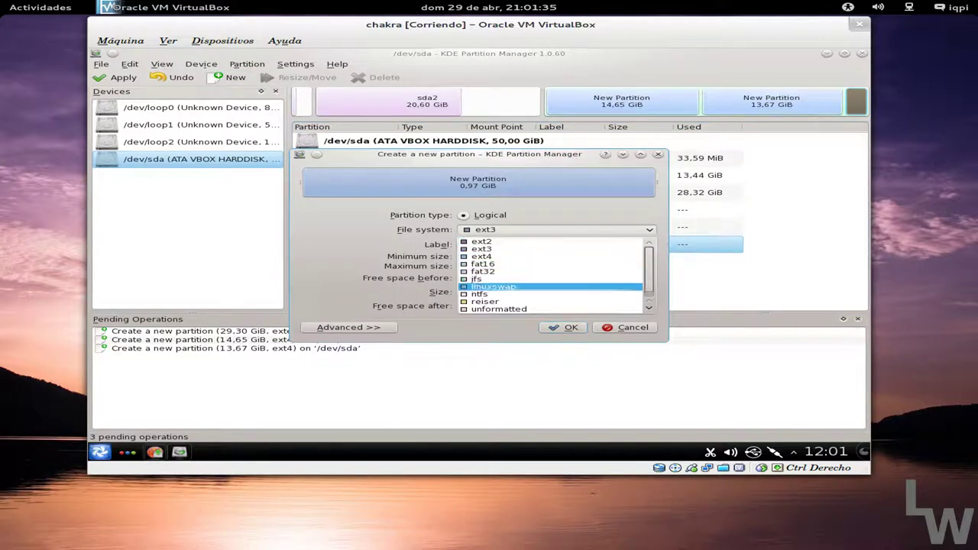
pyautogui.click(493, 286)
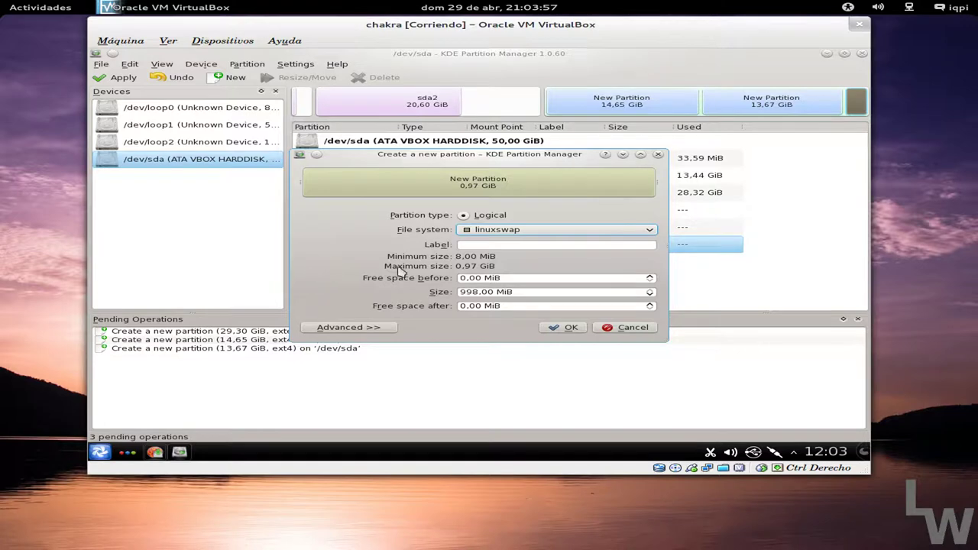
pyautogui.click(553, 329)
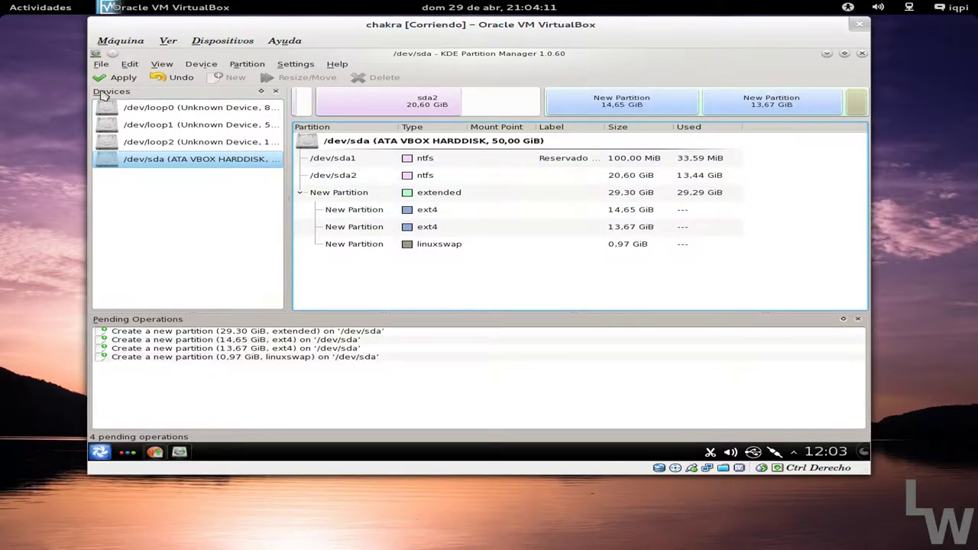
# - Apply all the pending partition operations to /dev/sda and accept the disk modification
pyautogui.click(114, 77)
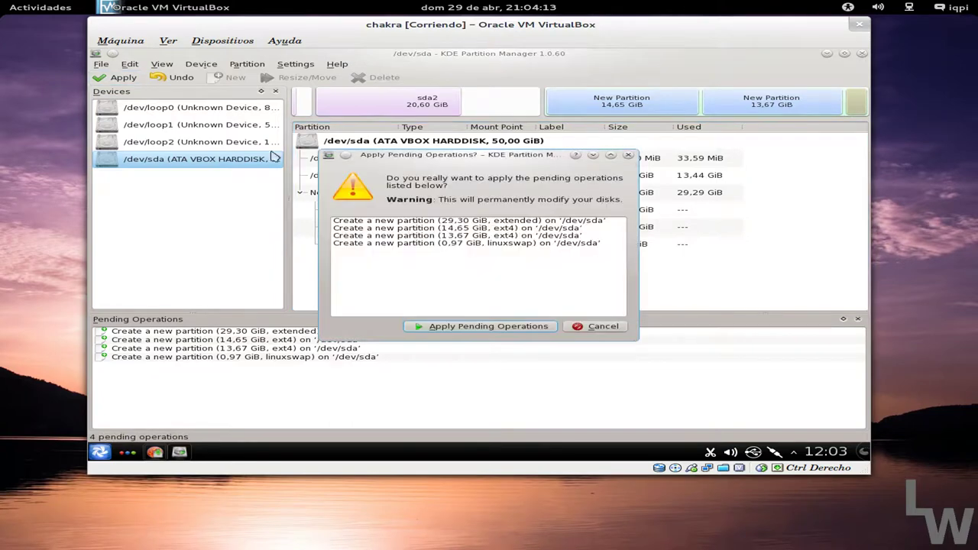
pyautogui.click(489, 326)
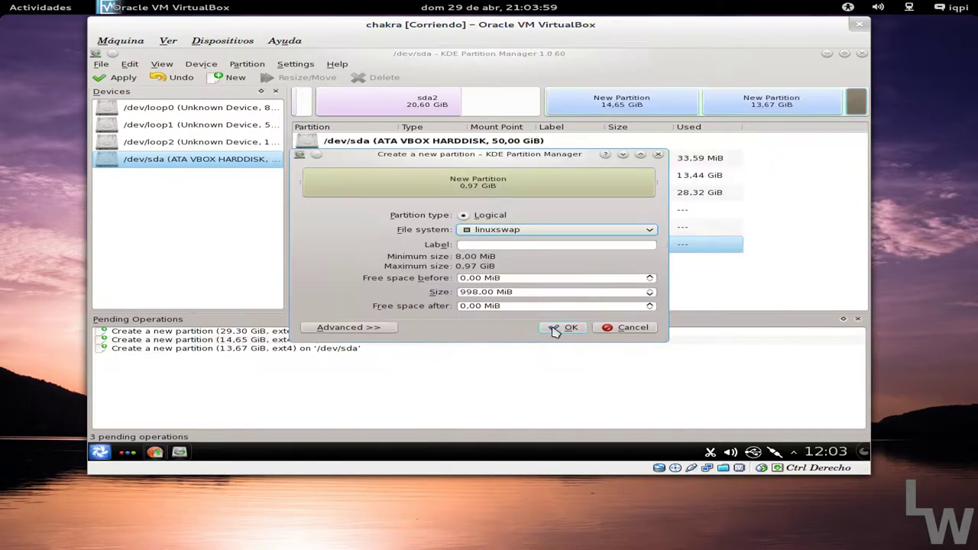
# - Apply the pending partition operations to /dev/sda, including the 998 MiB linuxswap partition, and return to the installer's disk preparation page
pyautogui.click(554, 330)
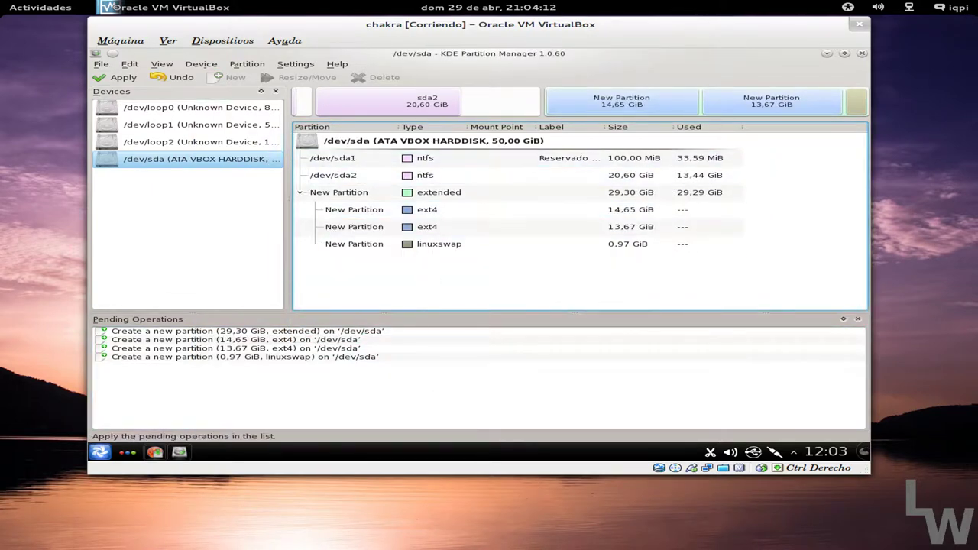
pyautogui.click(118, 78)
pyautogui.click(489, 325)
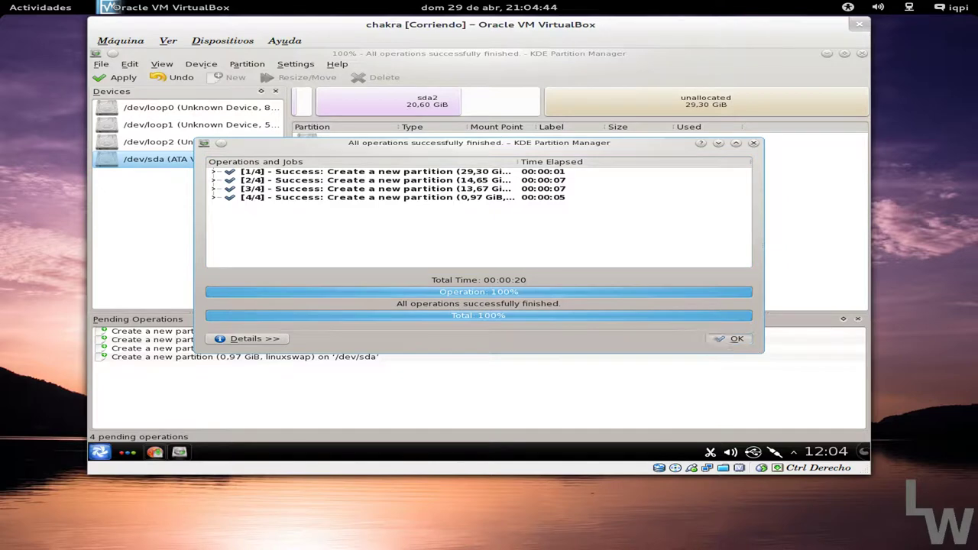
pyautogui.click(721, 338)
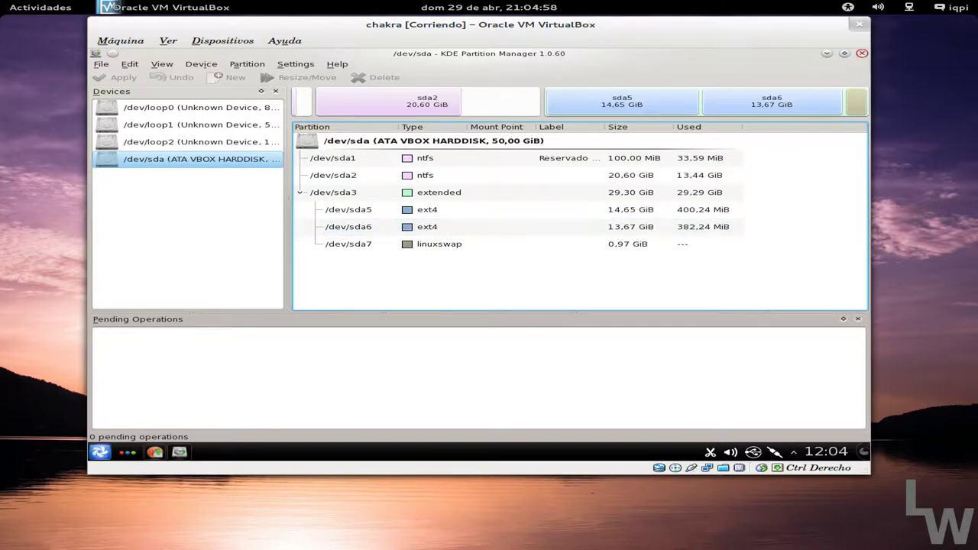
pyautogui.click(861, 54)
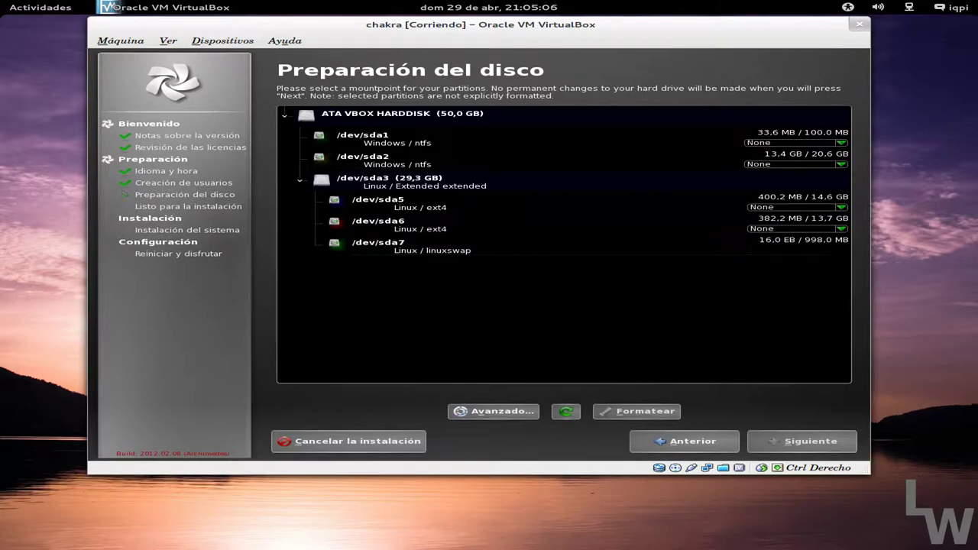
# - Assign the root mount point / to the ext4 partition /dev/sda5
pyautogui.click(400, 213)
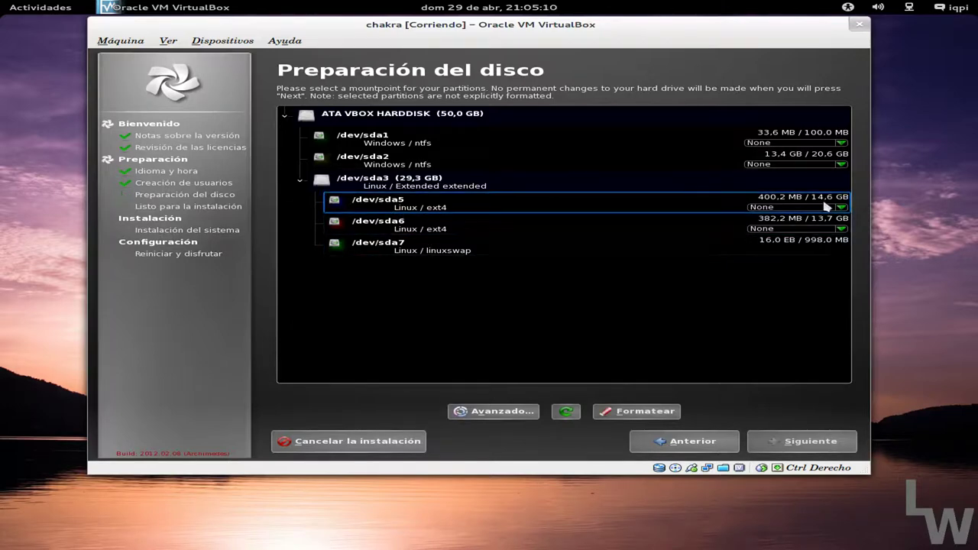
pyautogui.click(780, 223)
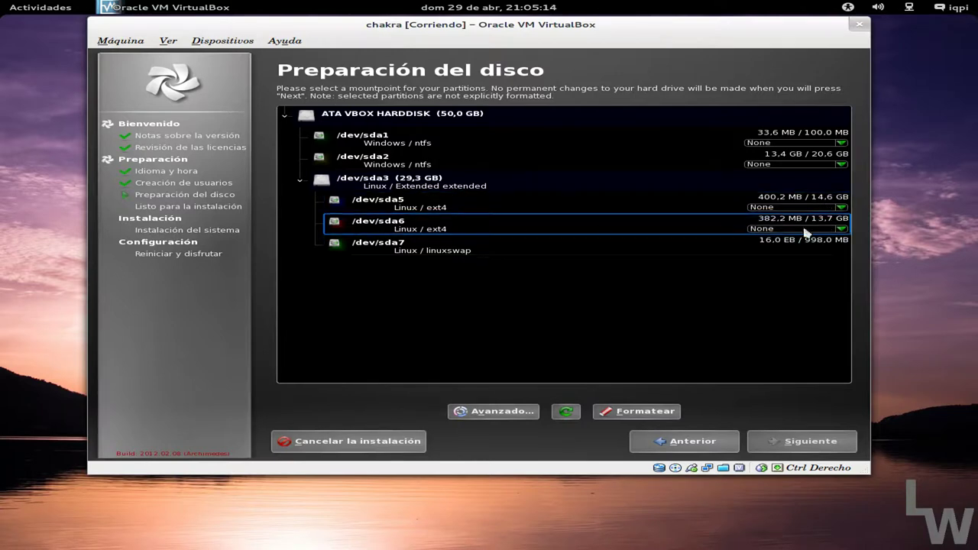
pyautogui.click(786, 250)
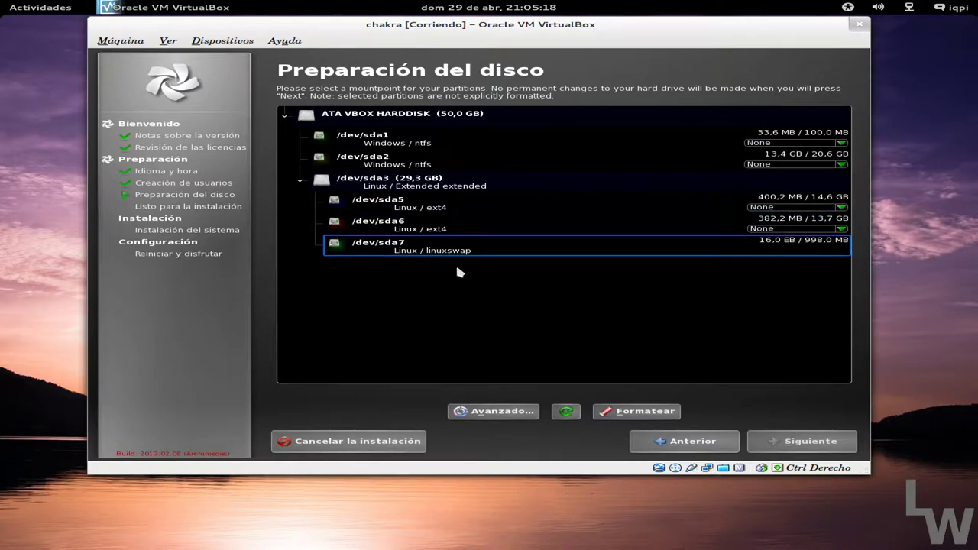
pyautogui.click(510, 205)
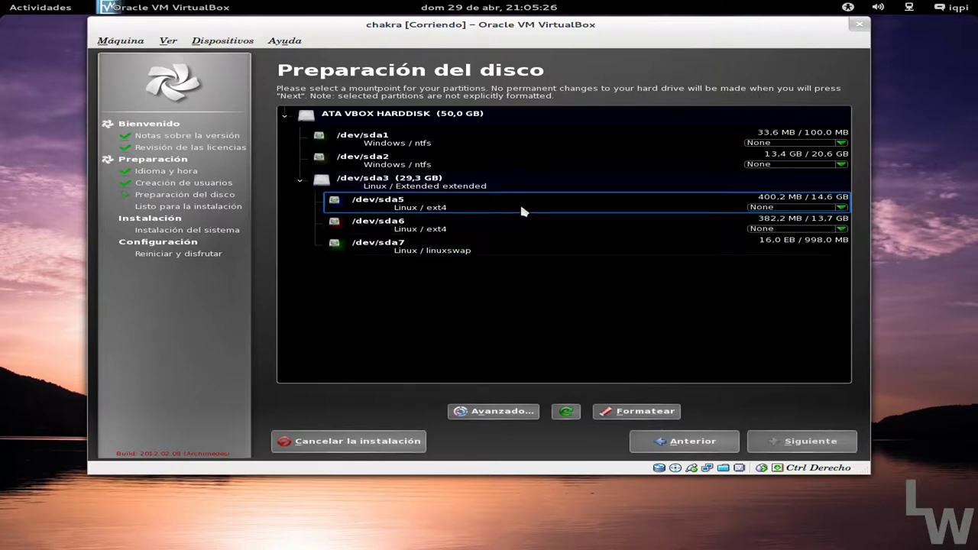
pyautogui.click(840, 207)
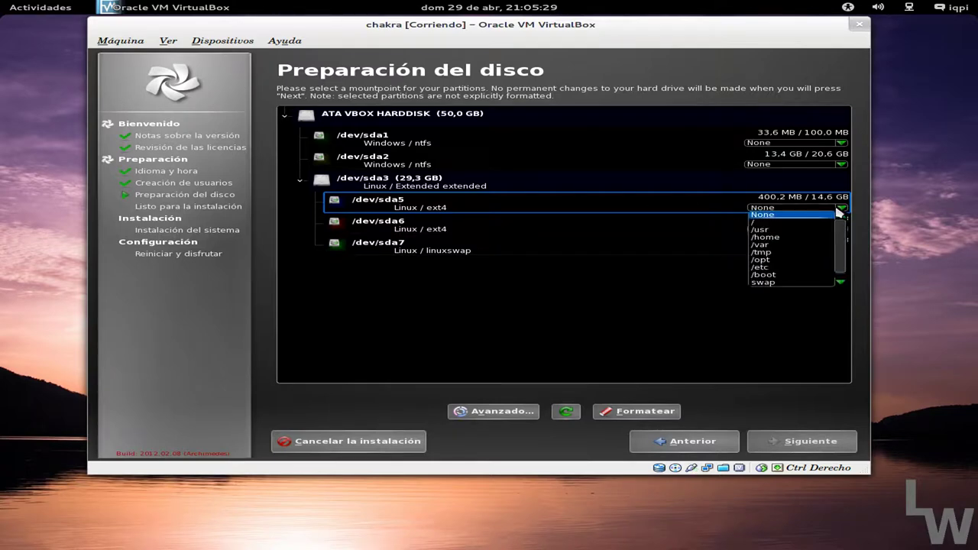
pyautogui.click(783, 223)
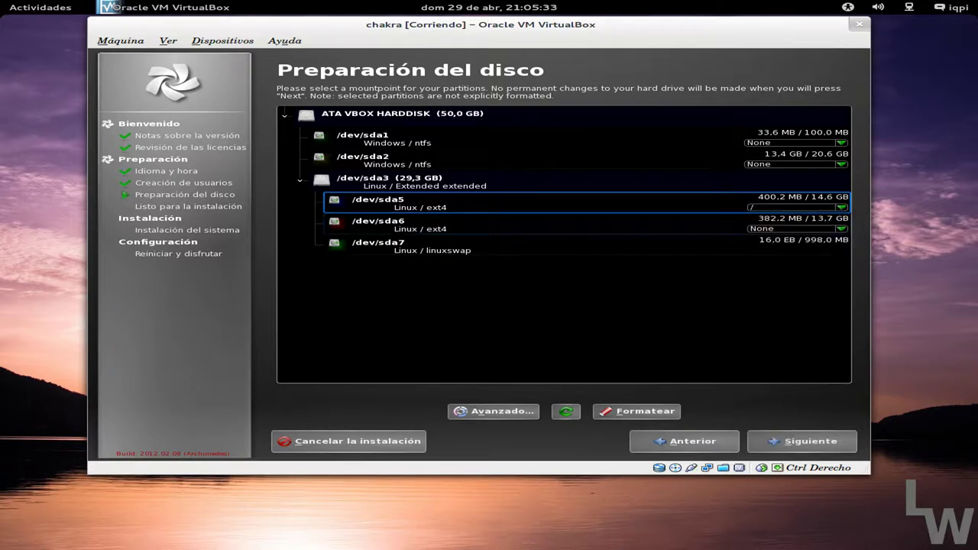
# - Assign the mount point /home to the ext4 partition /dev/sda6
pyautogui.click(731, 223)
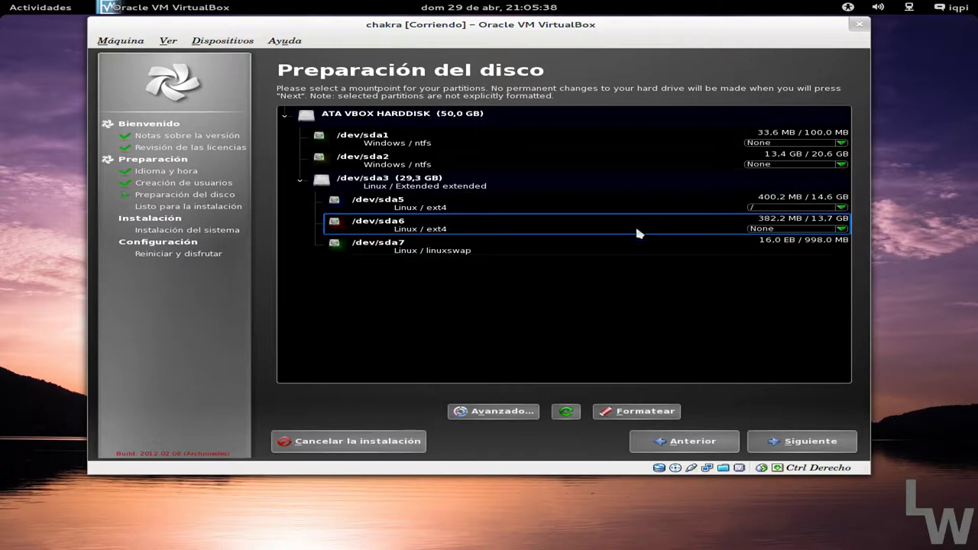
pyautogui.click(841, 229)
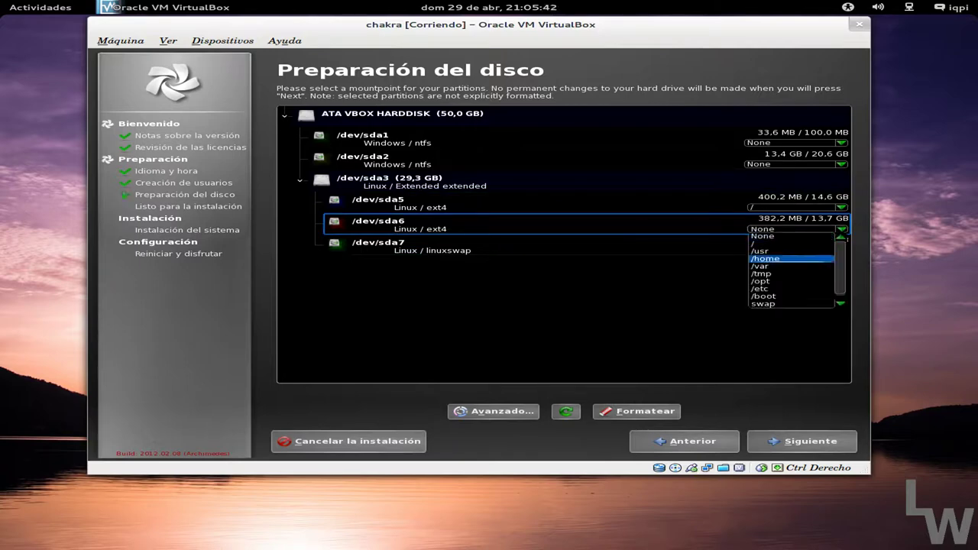
pyautogui.click(764, 259)
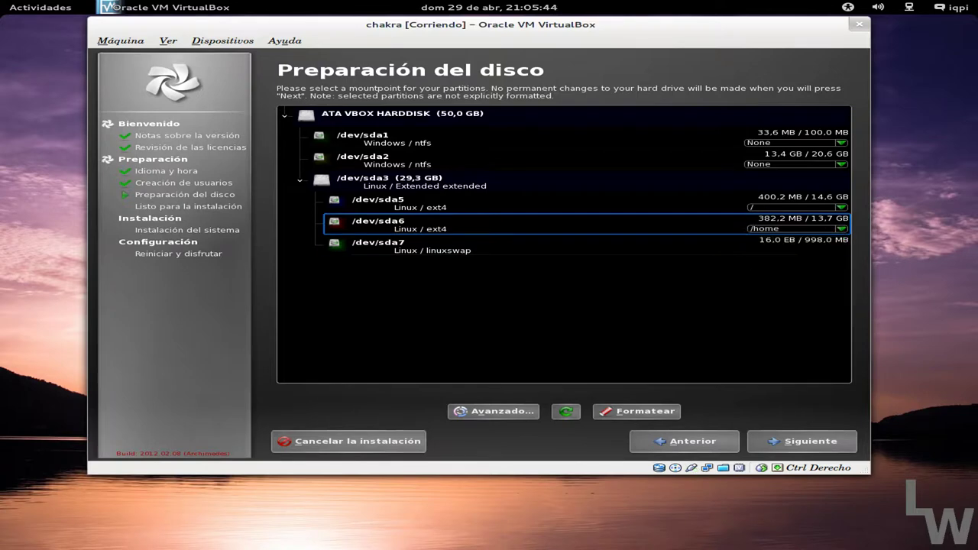
pyautogui.click(541, 246)
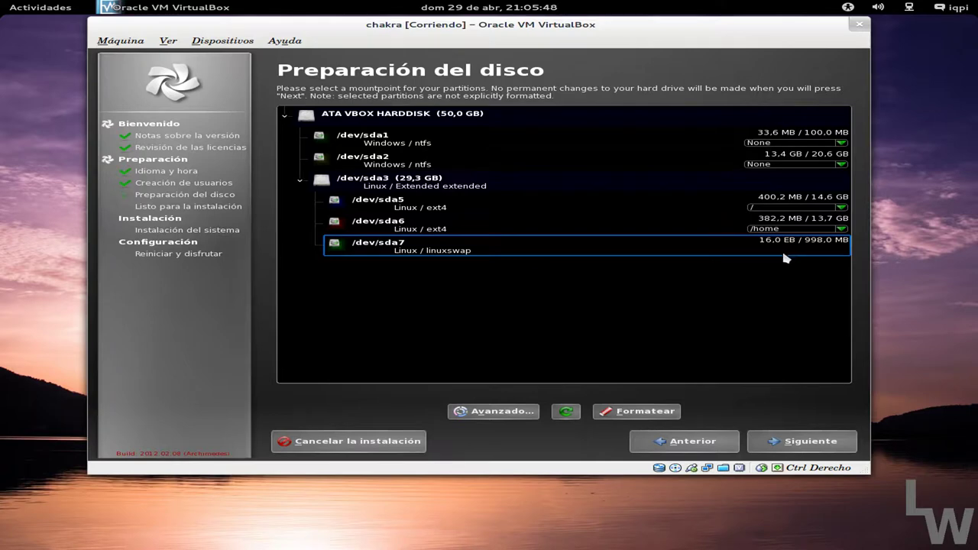
# - Mark the root partition /dev/sda5 for formatting with the ext4 file system
pyautogui.click(464, 205)
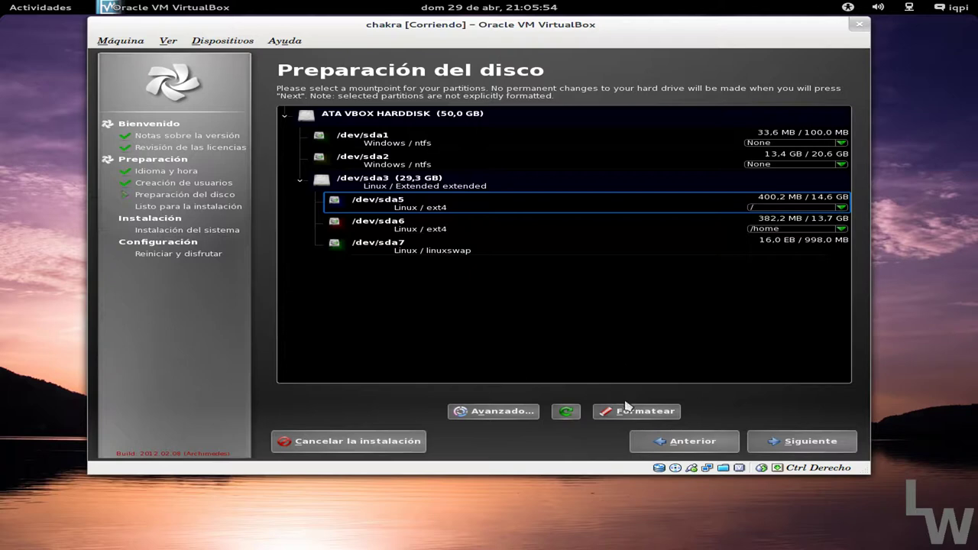
pyautogui.click(644, 411)
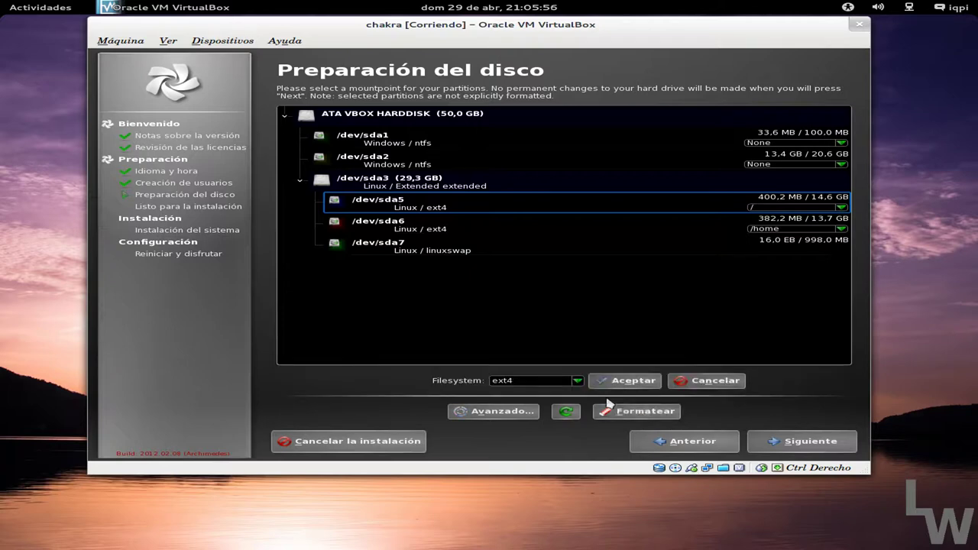
pyautogui.click(578, 380)
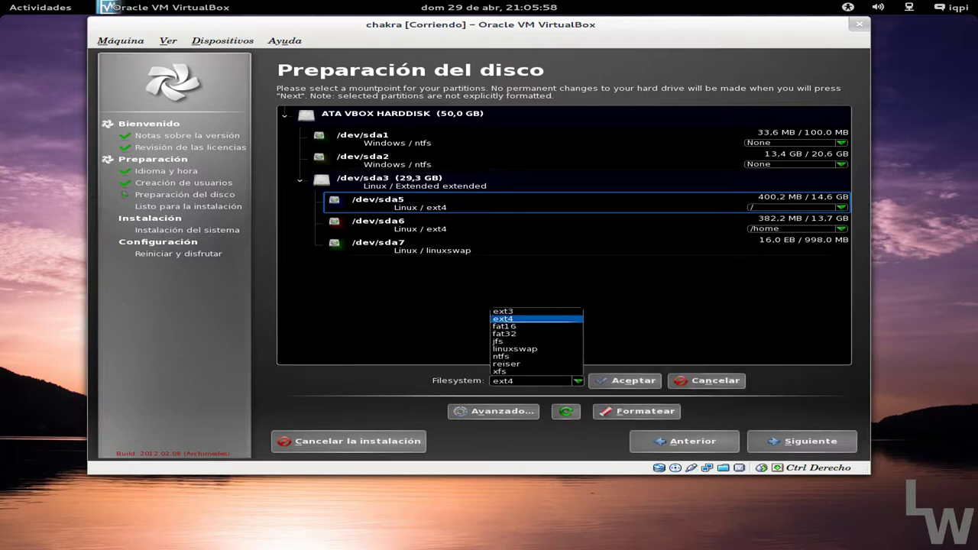
pyautogui.click(515, 320)
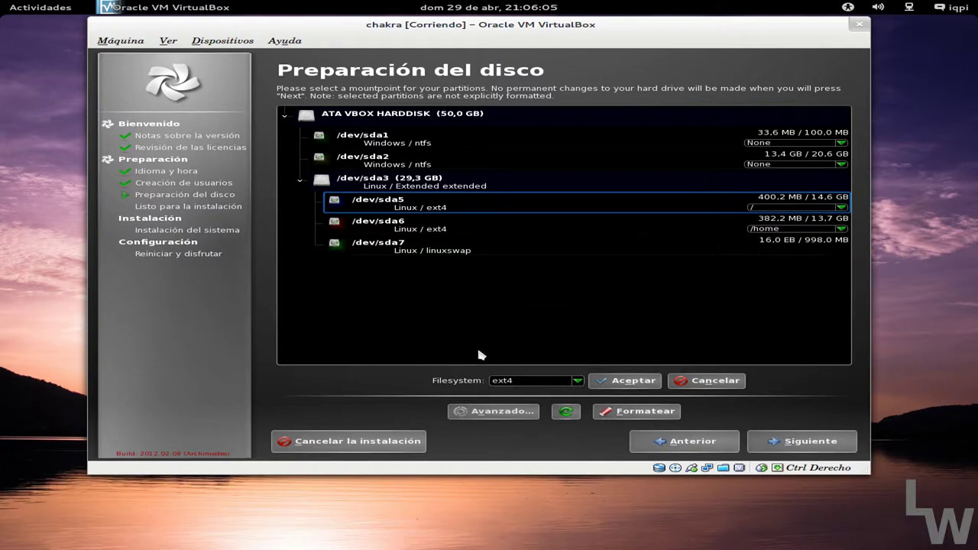
pyautogui.click(622, 381)
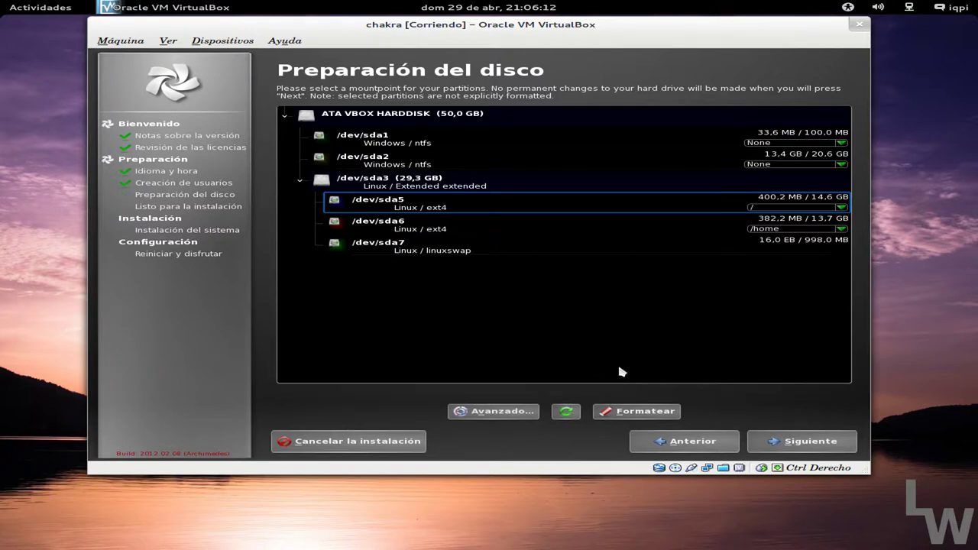
# - Mark the /home partition /dev/sda6 for formatting with the ext4 file system
pyautogui.click(403, 226)
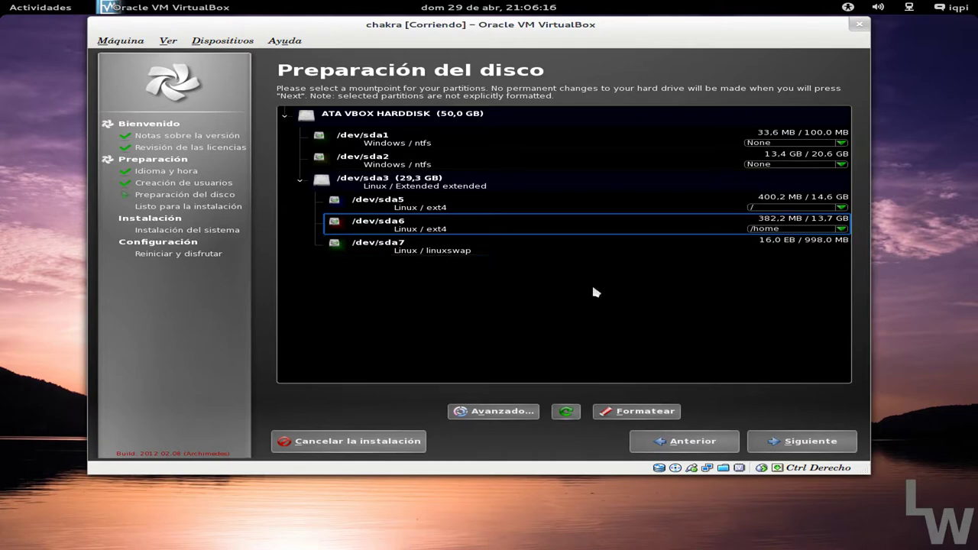
pyautogui.click(653, 411)
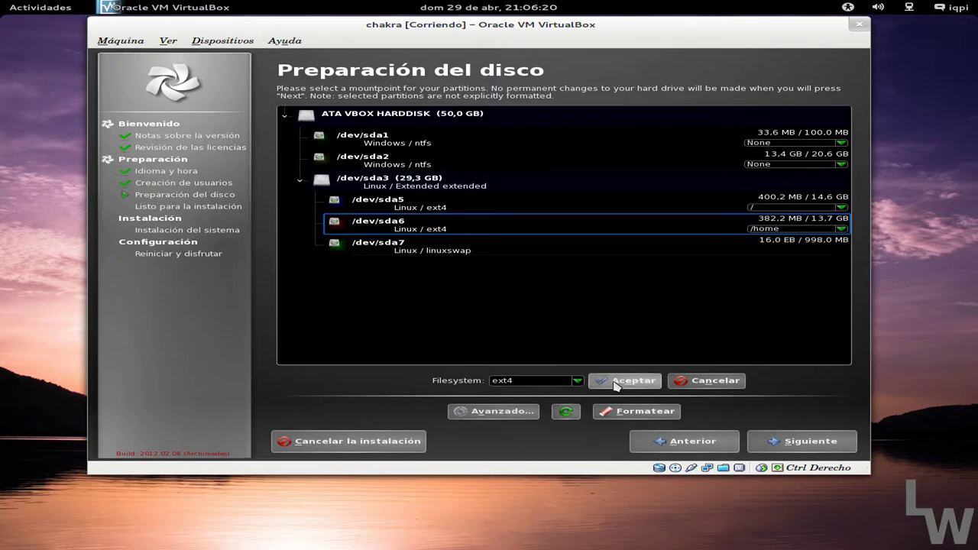
pyautogui.click(618, 381)
# - Mark /dev/sda7 for formatting as linuxswap and continue past the disk preparation stage of the installer
pyautogui.click(429, 245)
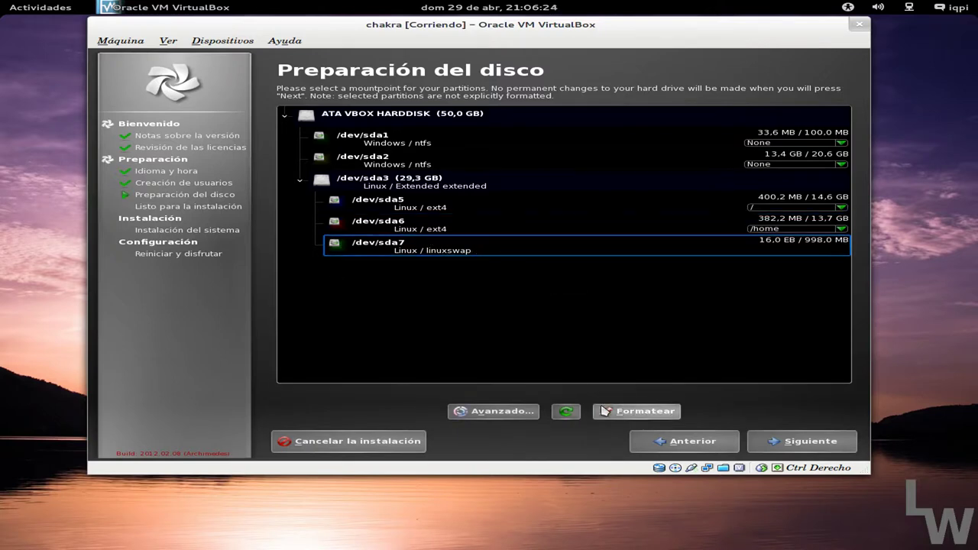
pyautogui.click(607, 411)
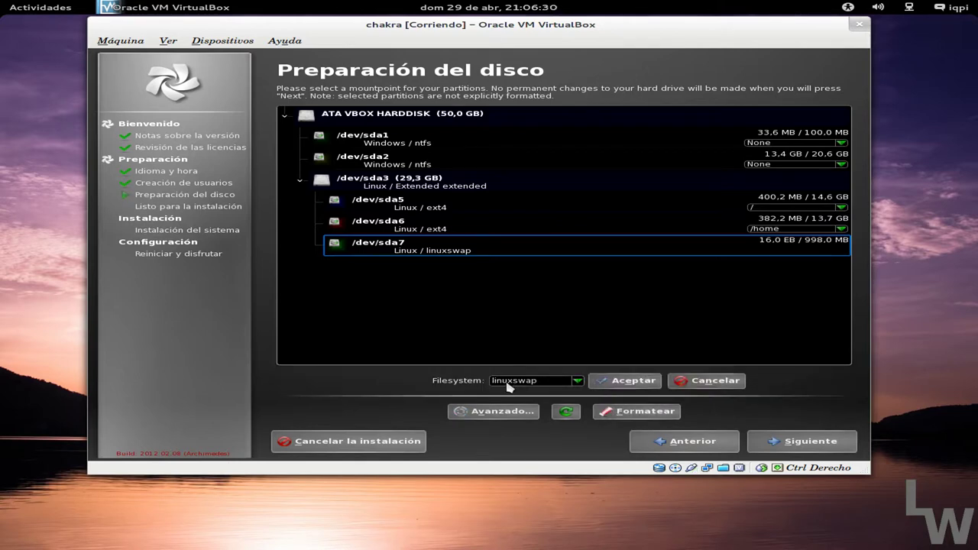
pyautogui.click(616, 381)
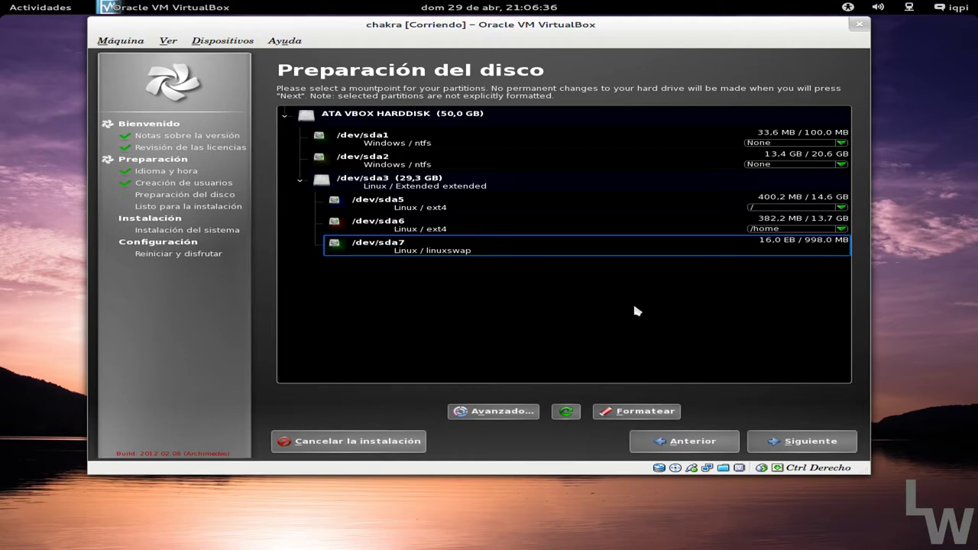
pyautogui.click(803, 441)
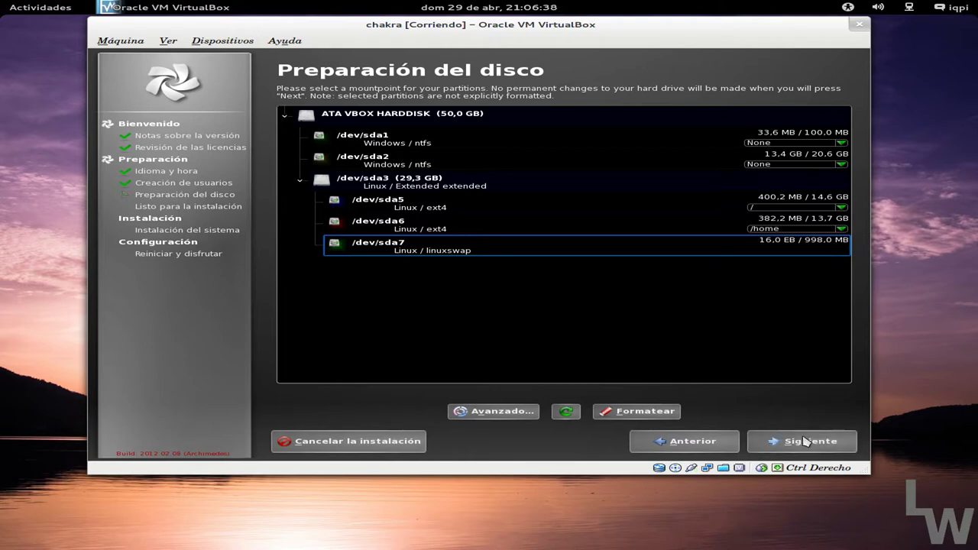